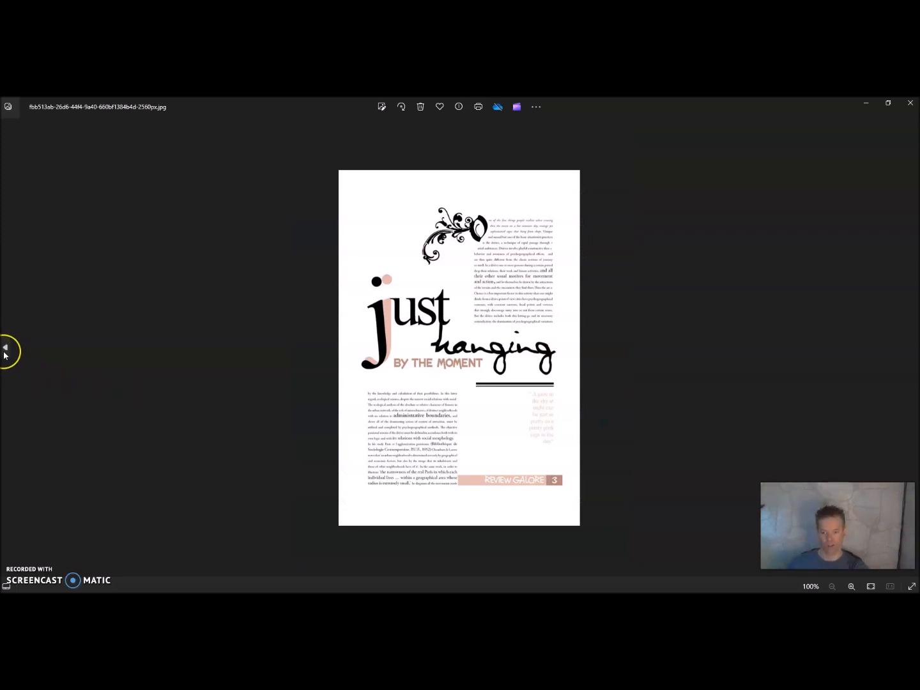
Step: Go back through the sample magazine title designs in the image viewer
left_click(4, 353)
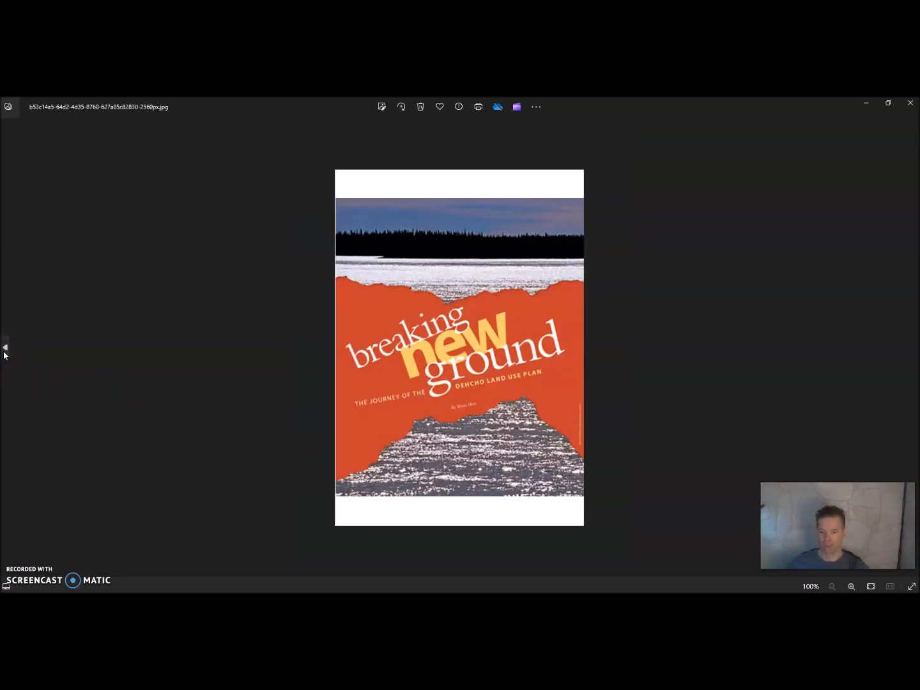
left_click(4, 353)
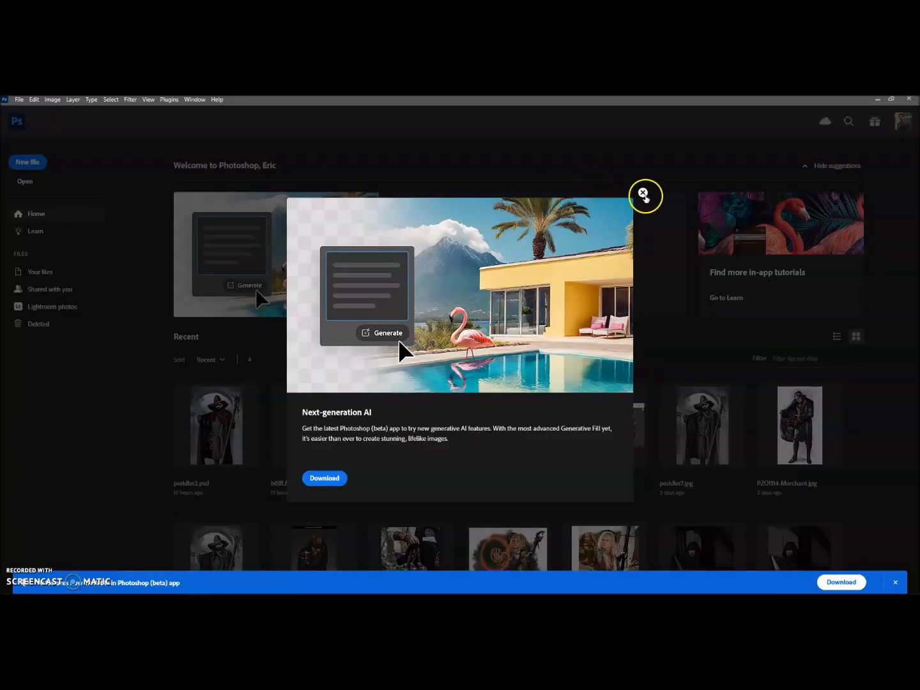
Step: Switch to Photoshop, dismiss the Next-generation AI promotion and leave the home screen for the empty workspace
left_click(644, 193)
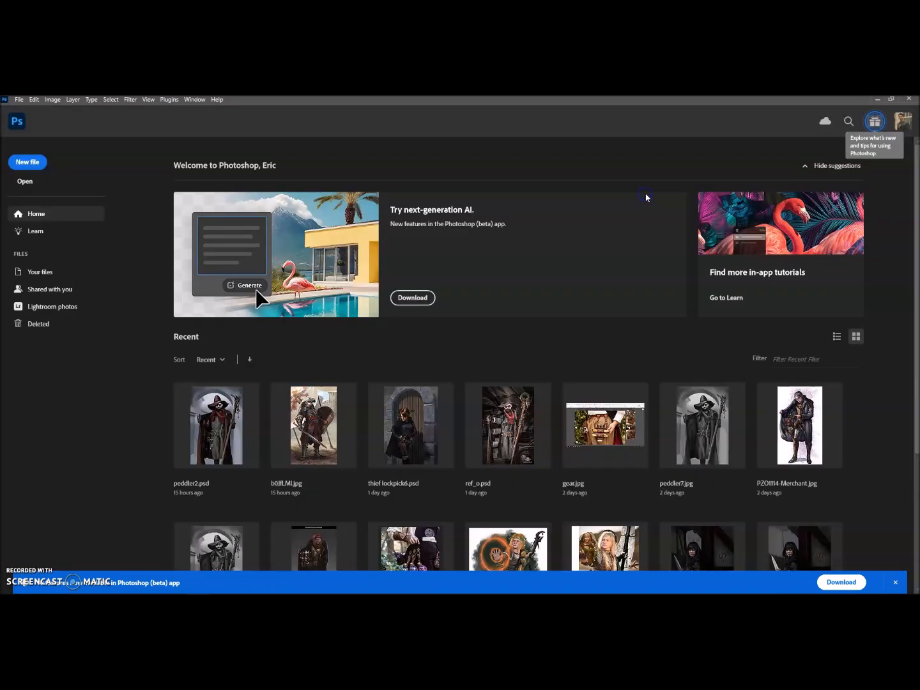
left_click(626, 228)
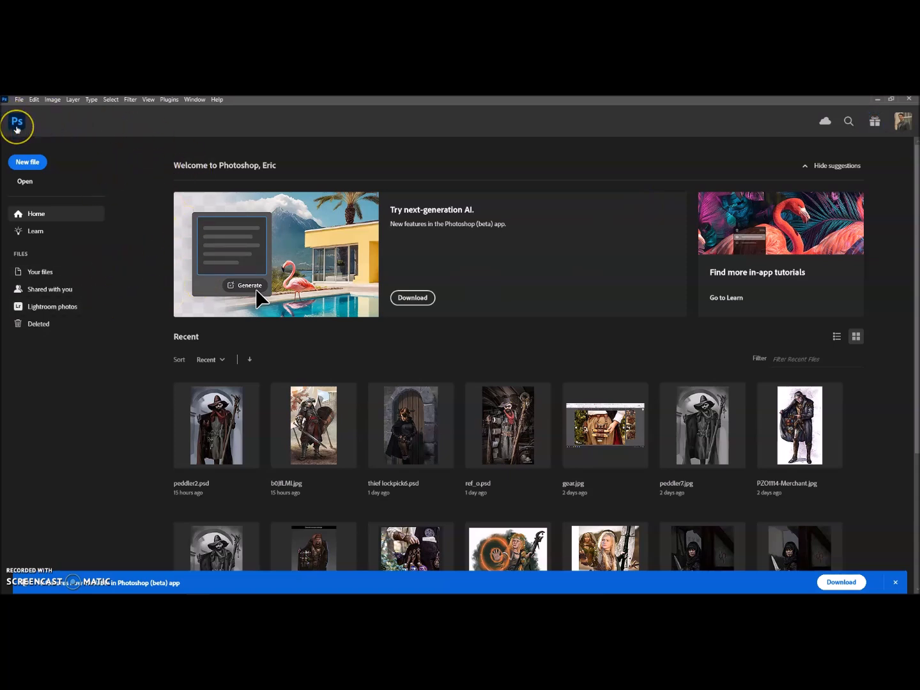
left_click(17, 130)
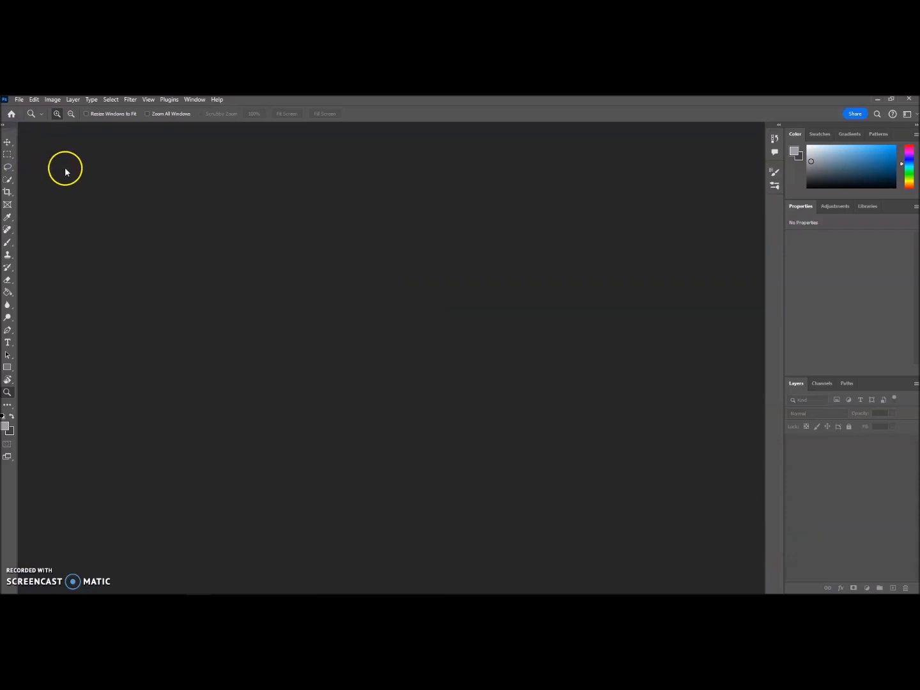
Step: Create a new 800 x 800 pixel document at 72 pixels/inch in RGB Color with a white background
left_click(20, 100)
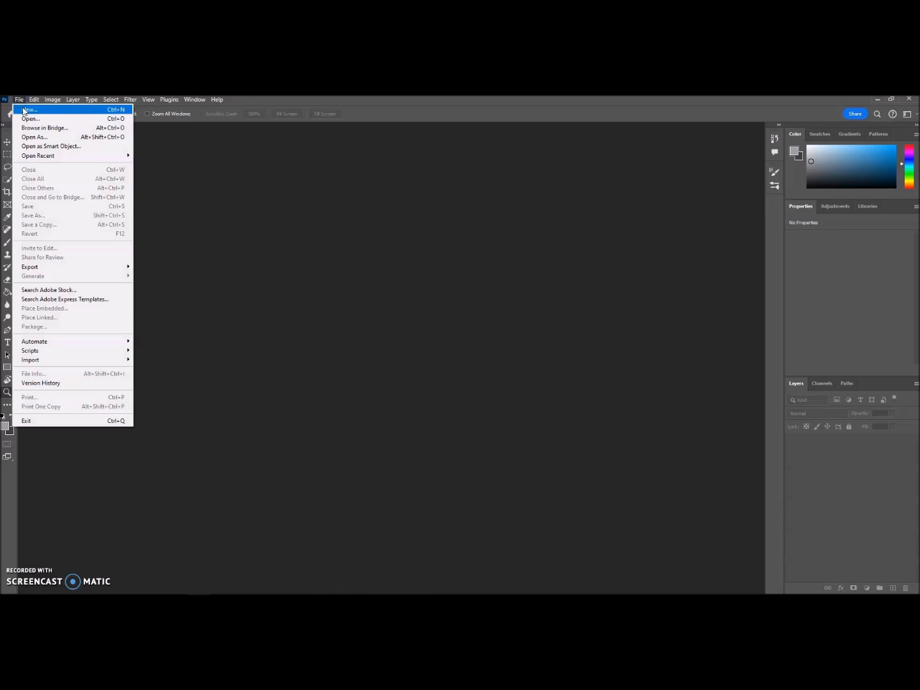
left_click(24, 110)
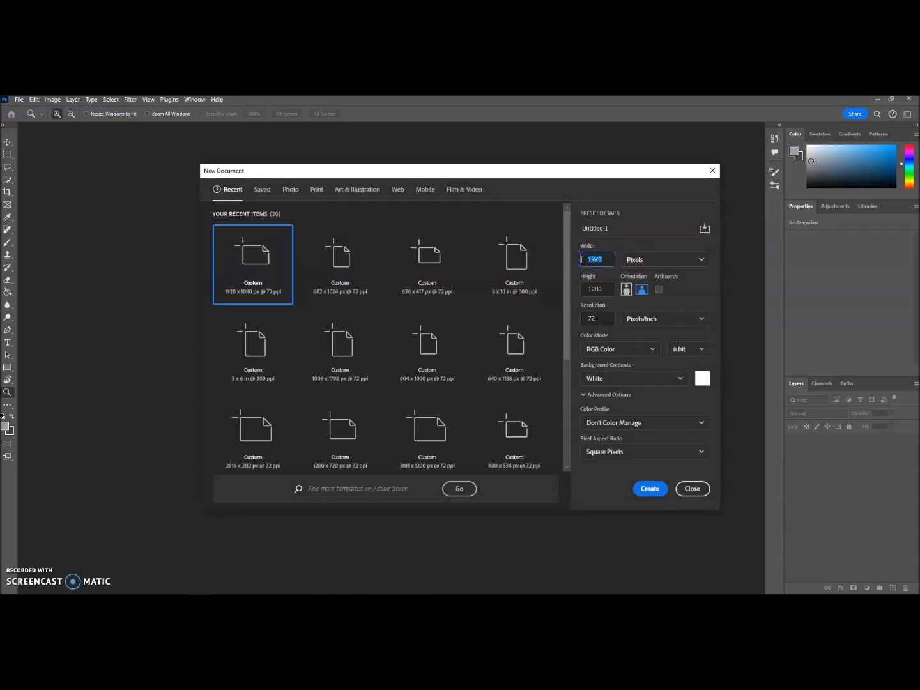
left_click_drag(606, 291, 574, 291)
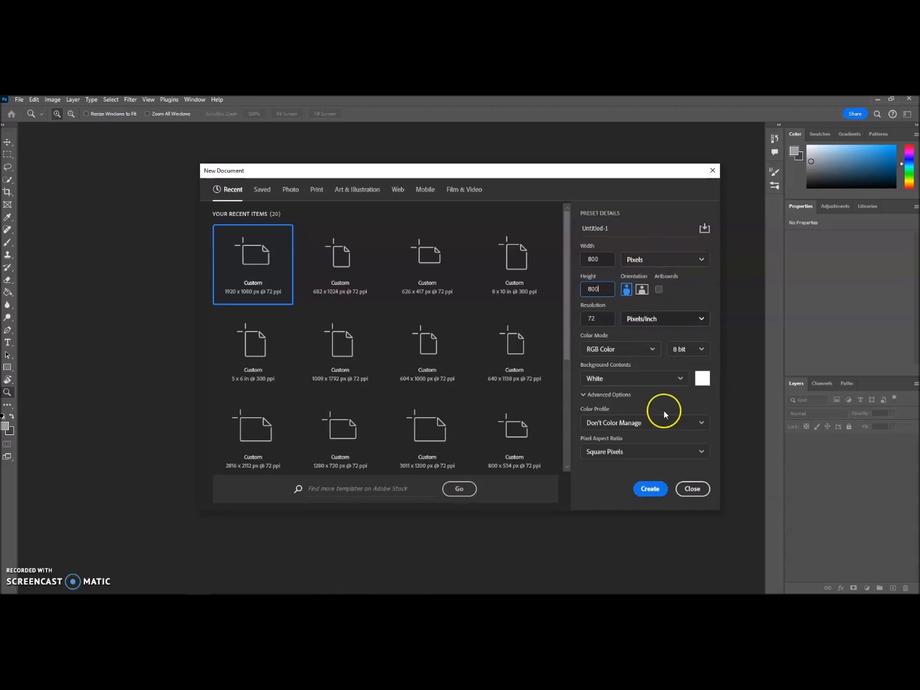
left_click(652, 489)
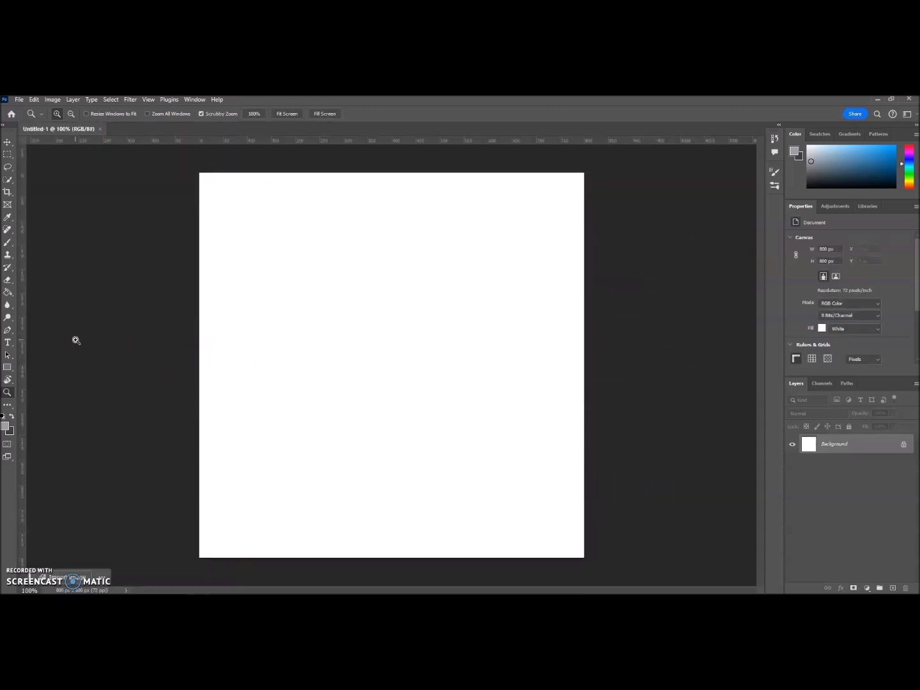
Step: Add a horizontal line of placeholder text in the upper-left part of the canvas and set its font to Berlin Sans FB Demi
left_click(9, 343)
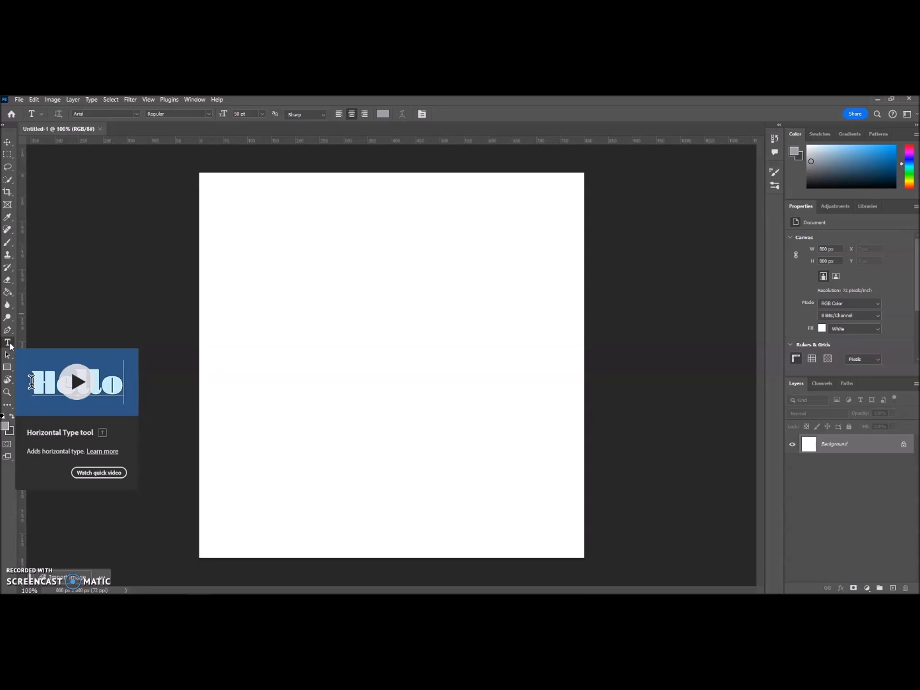
left_click(257, 301)
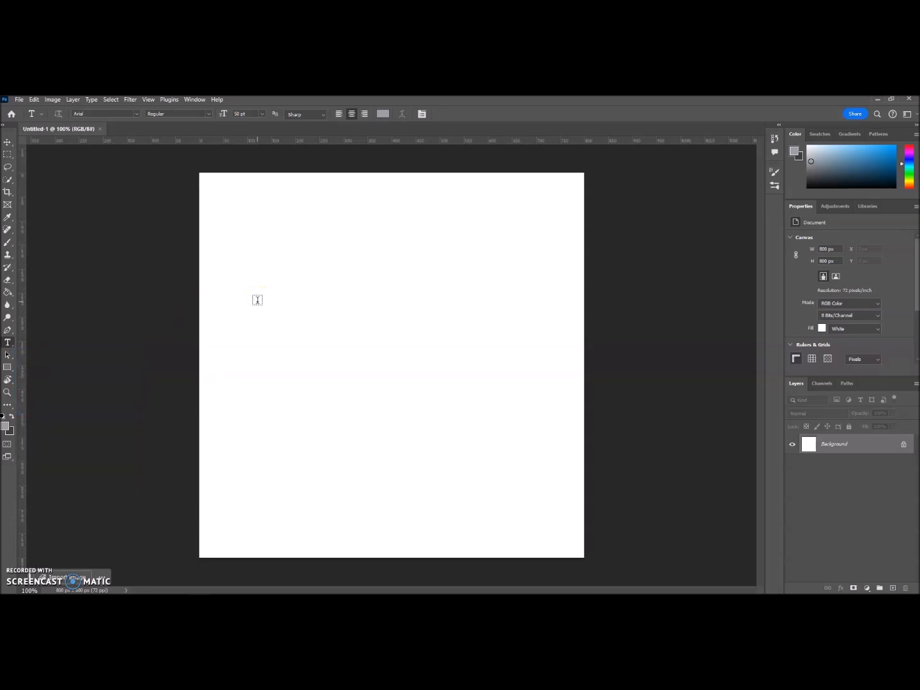
left_click(285, 278)
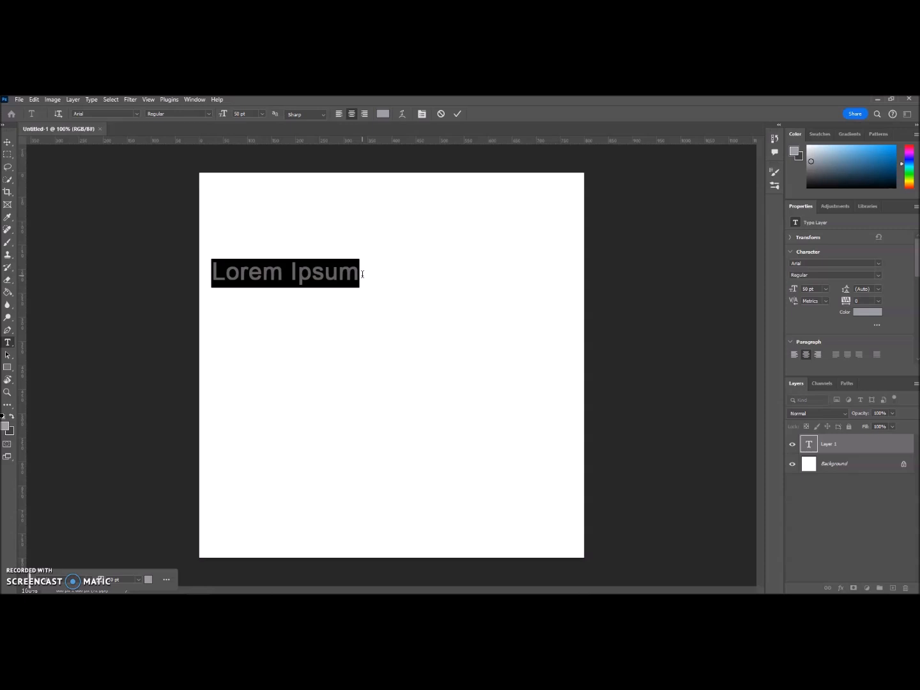
left_click(308, 270)
left_click(138, 115)
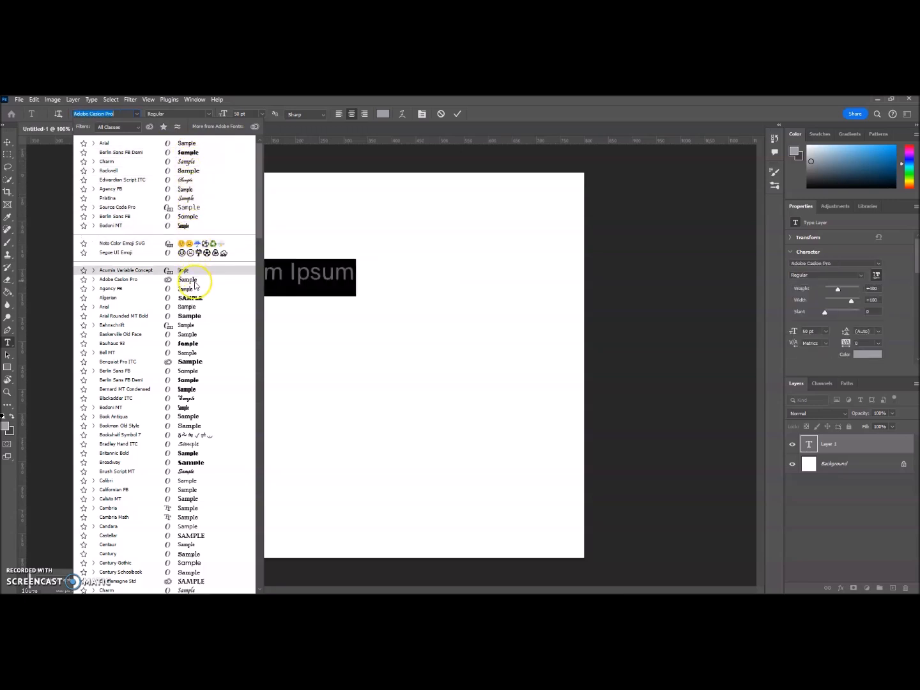
left_click(194, 384)
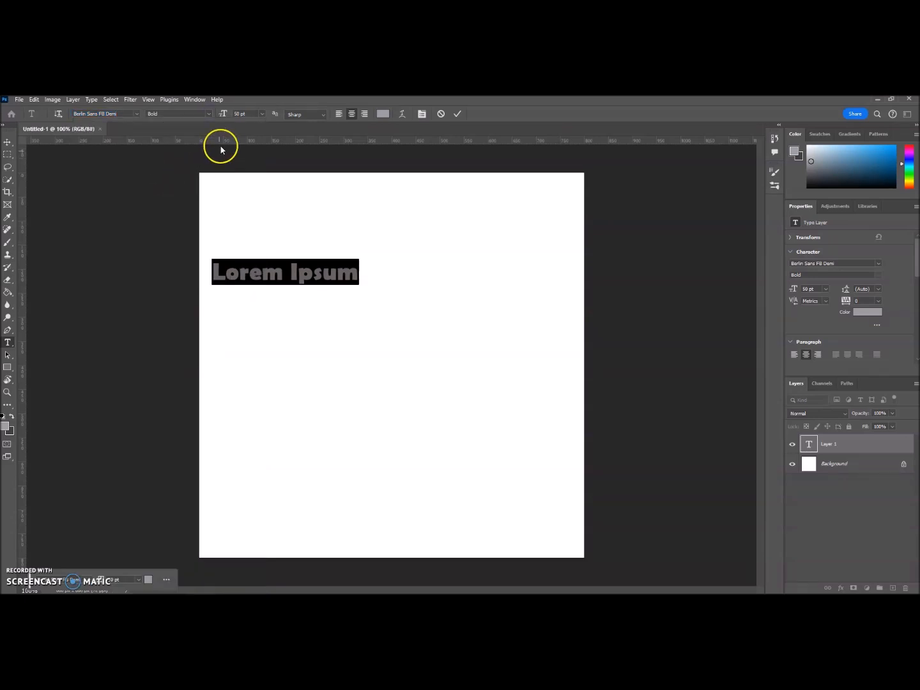
Step: Try a 150 pt font size on the placeholder text and settle on 58 pt
left_click(261, 114)
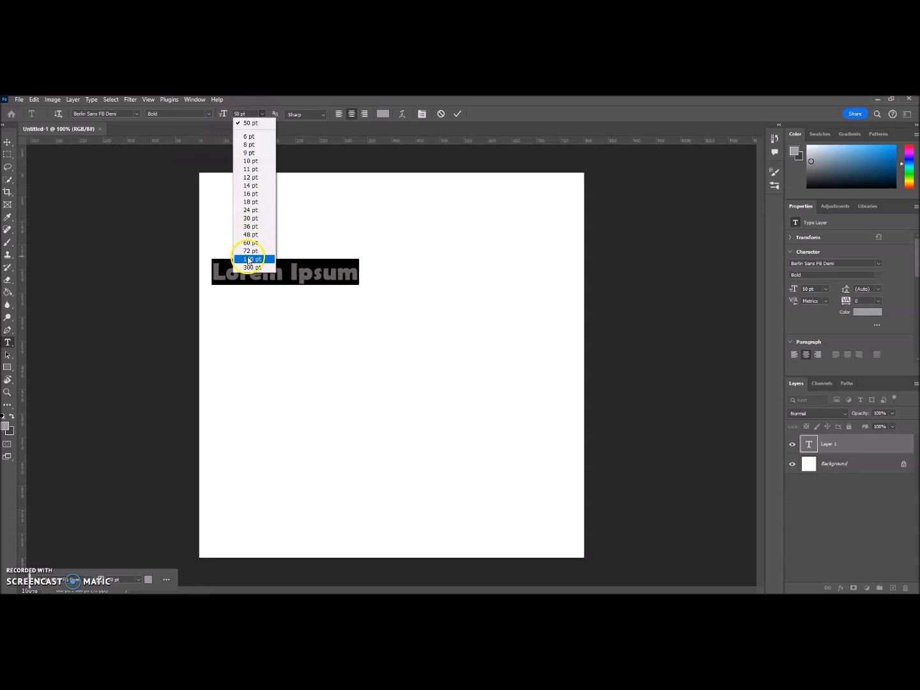
left_click(249, 260)
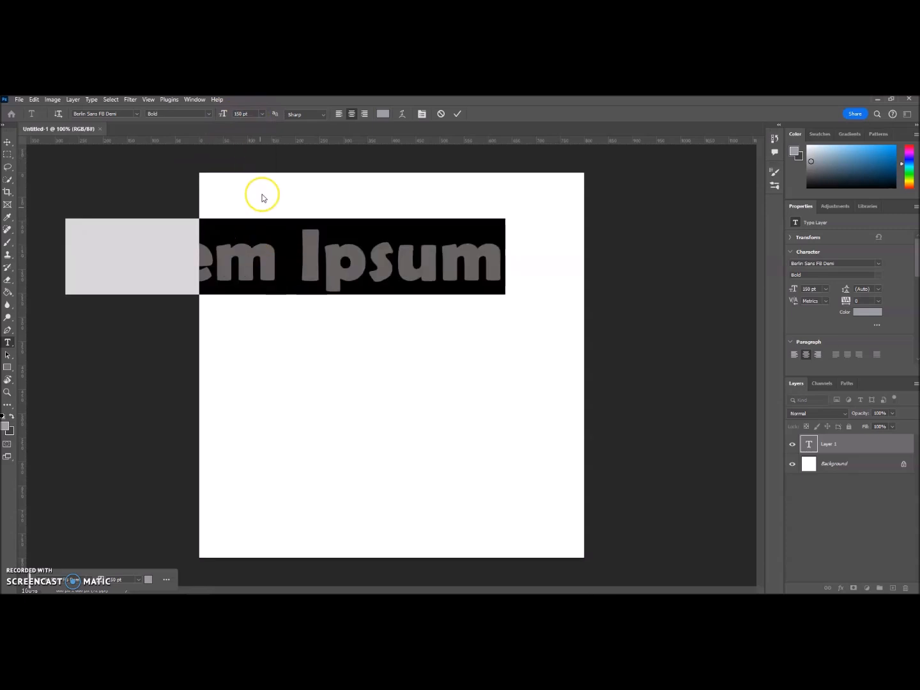
left_click_drag(222, 115, 180, 123)
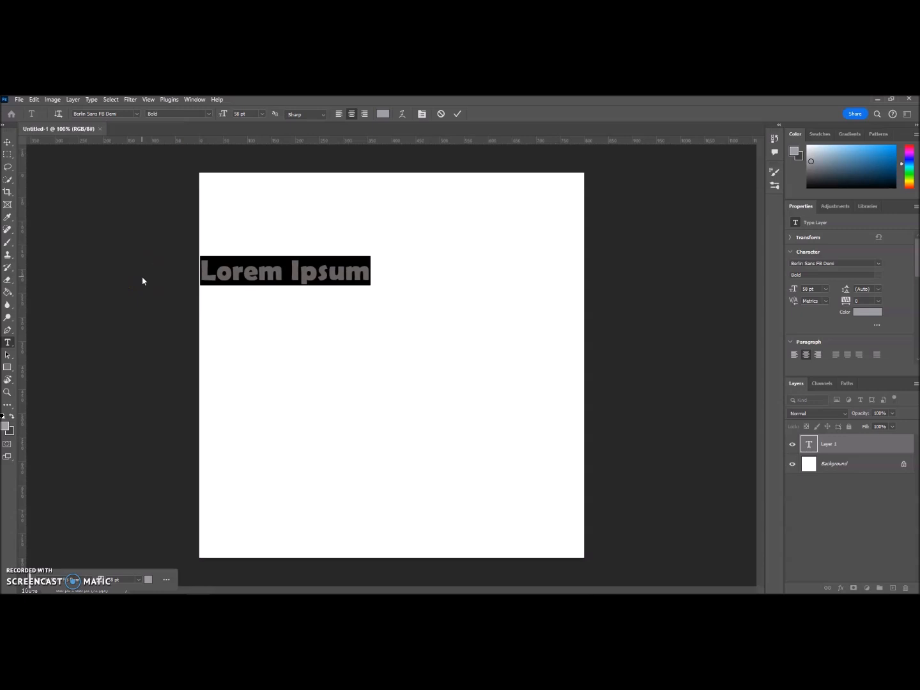
Step: Commit the placeholder text and move it down and right so it sits horizontally centred, somewhat above the canvas middle
left_click(8, 142)
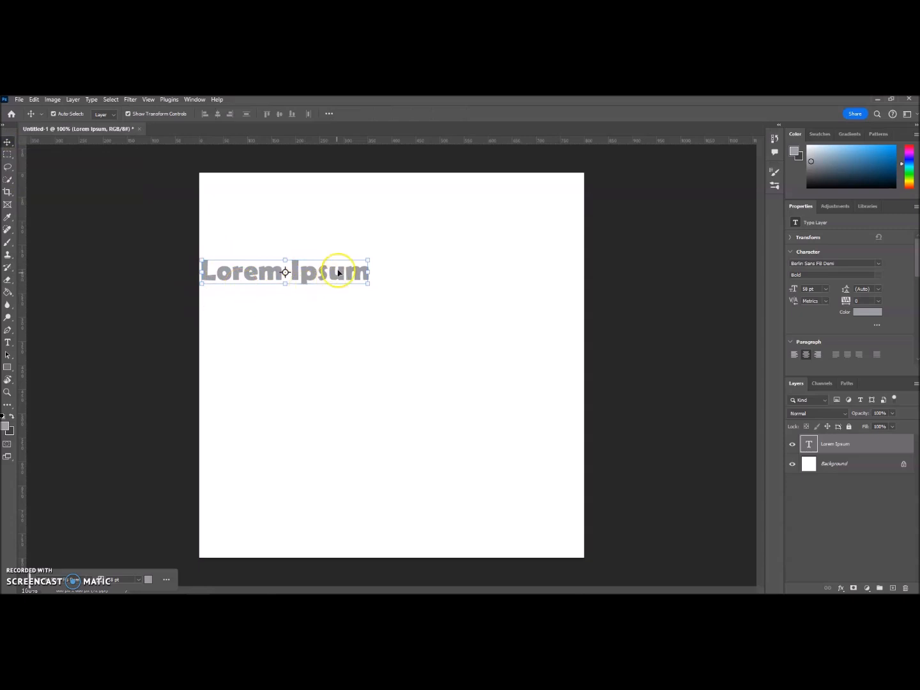
left_click_drag(244, 272, 344, 318)
left_click(345, 320)
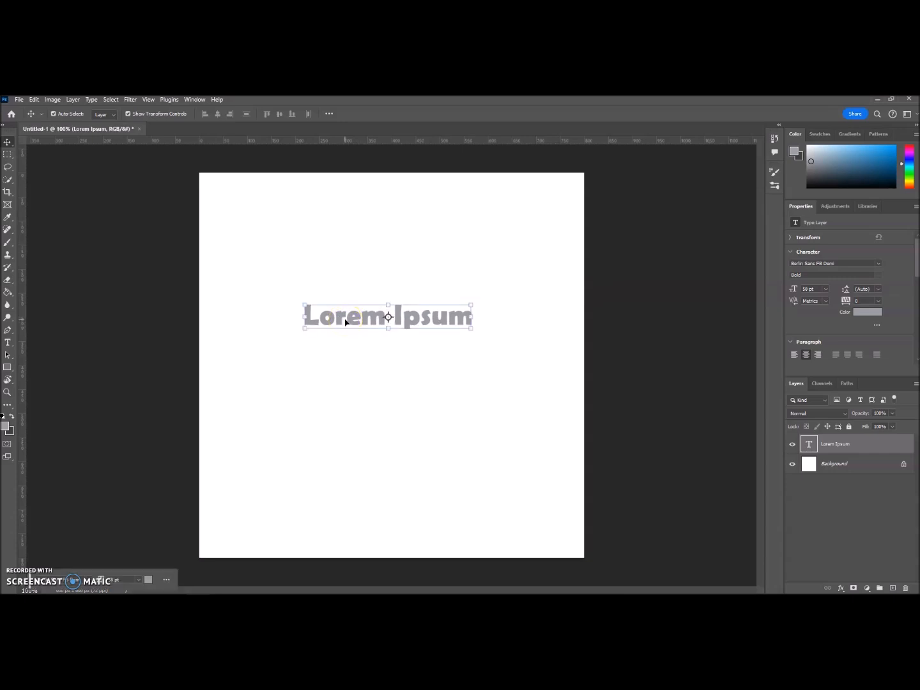
left_click(131, 315)
key("t")
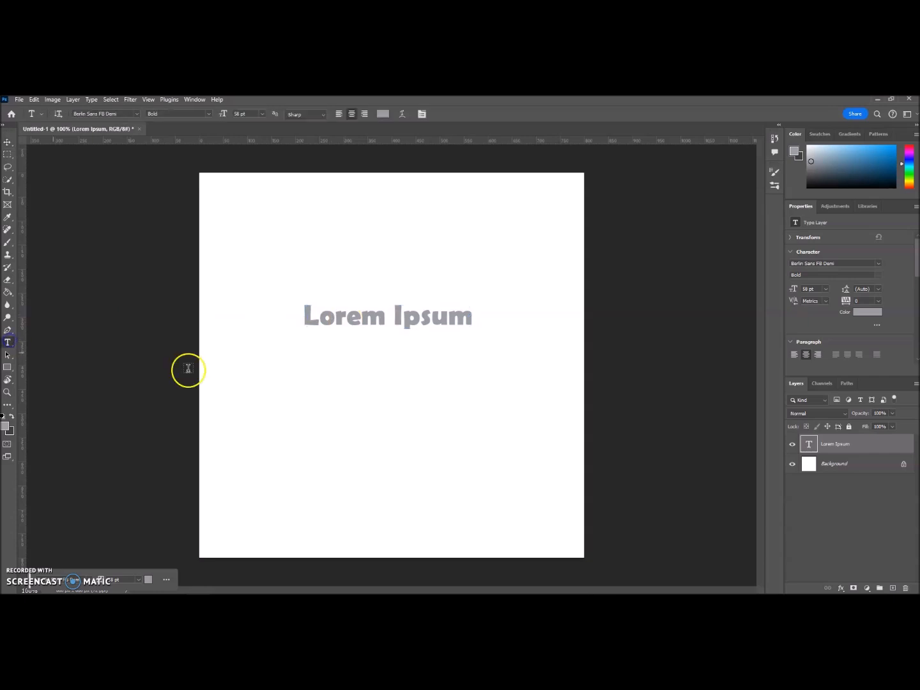
left_click(398, 387)
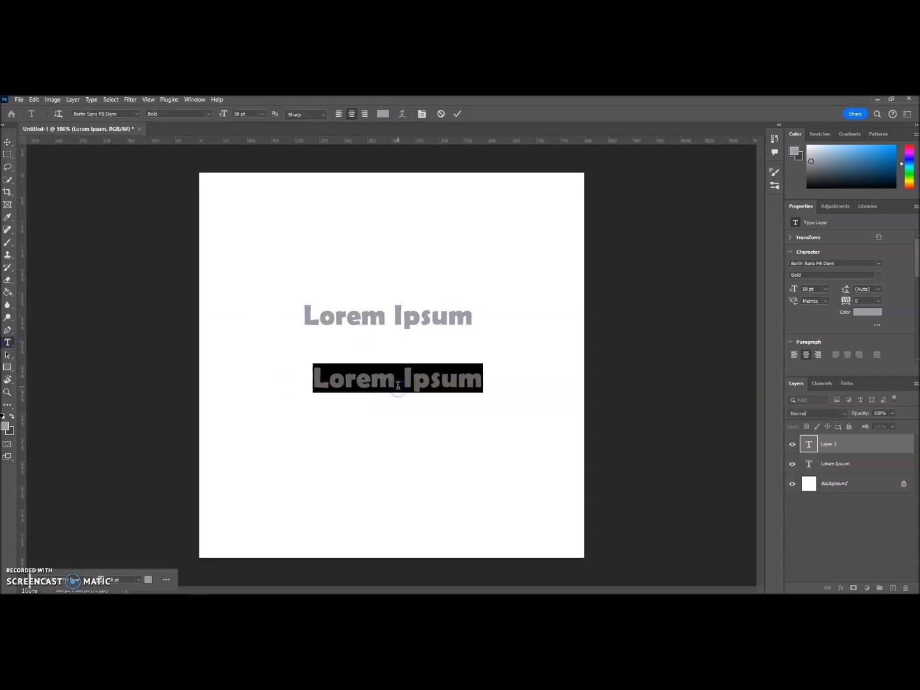
left_click(441, 114)
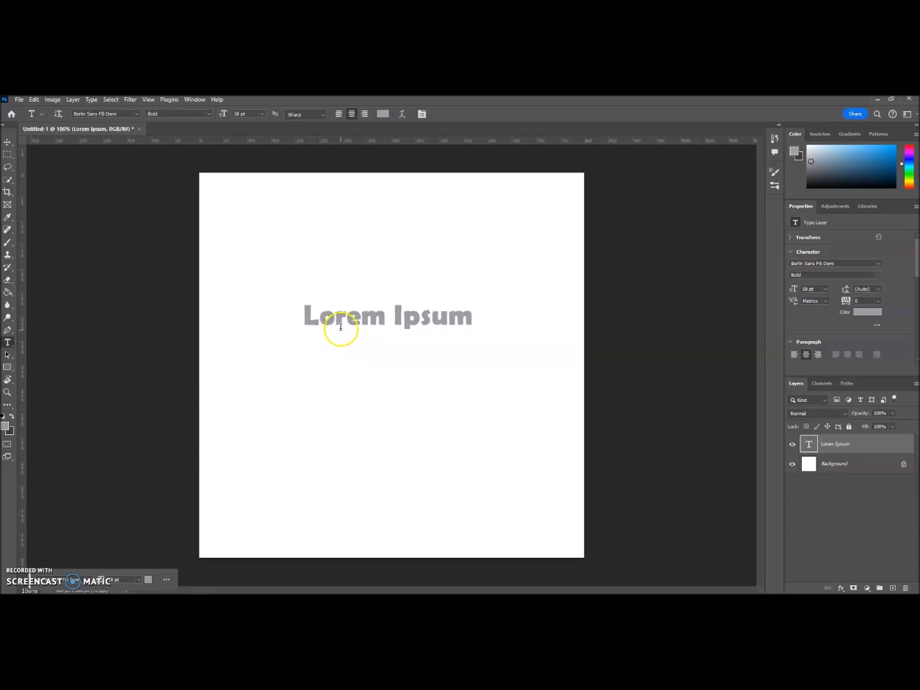
Step: Replace the Lorem Ipsum placeholder text with "Your Title"
left_click(339, 322)
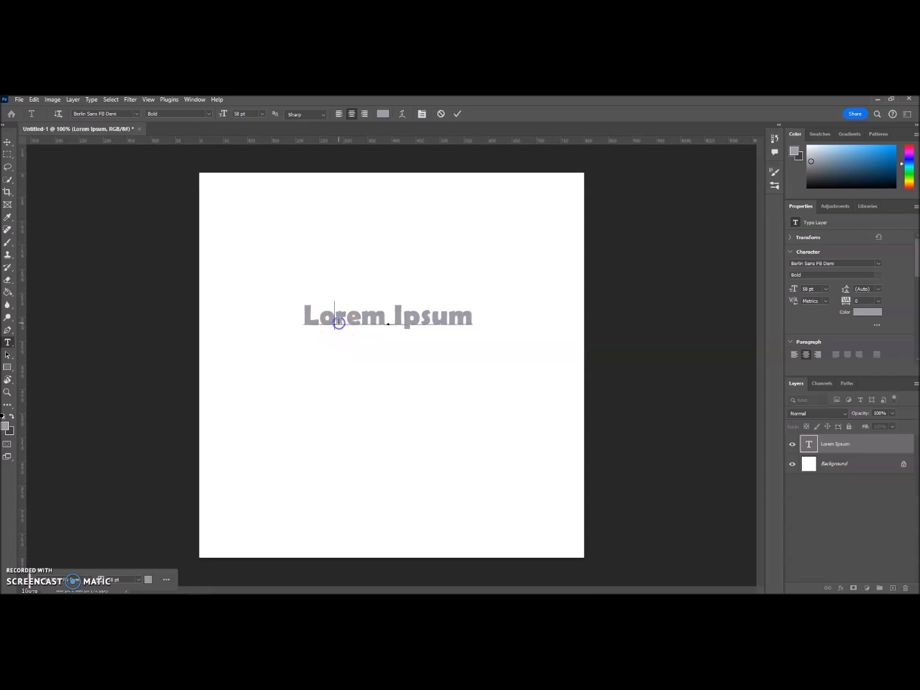
left_click_drag(305, 323, 490, 324)
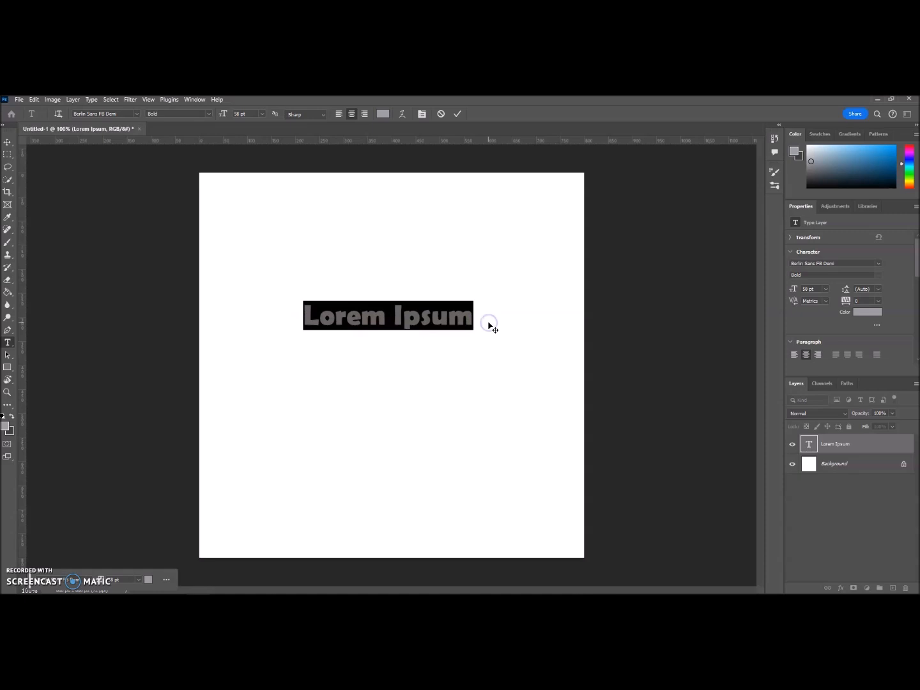
type("You")
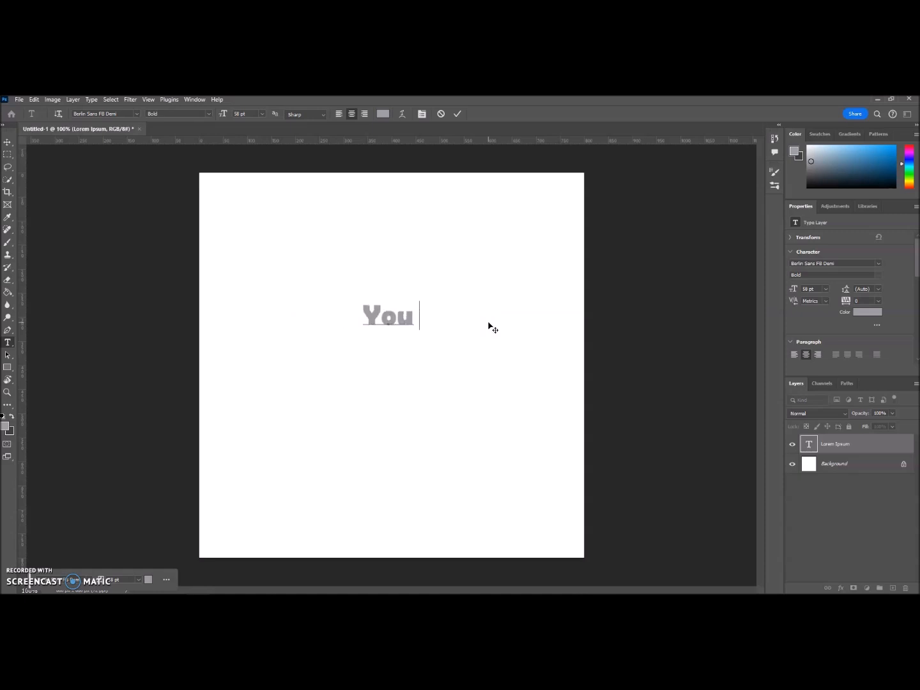
type("r Title")
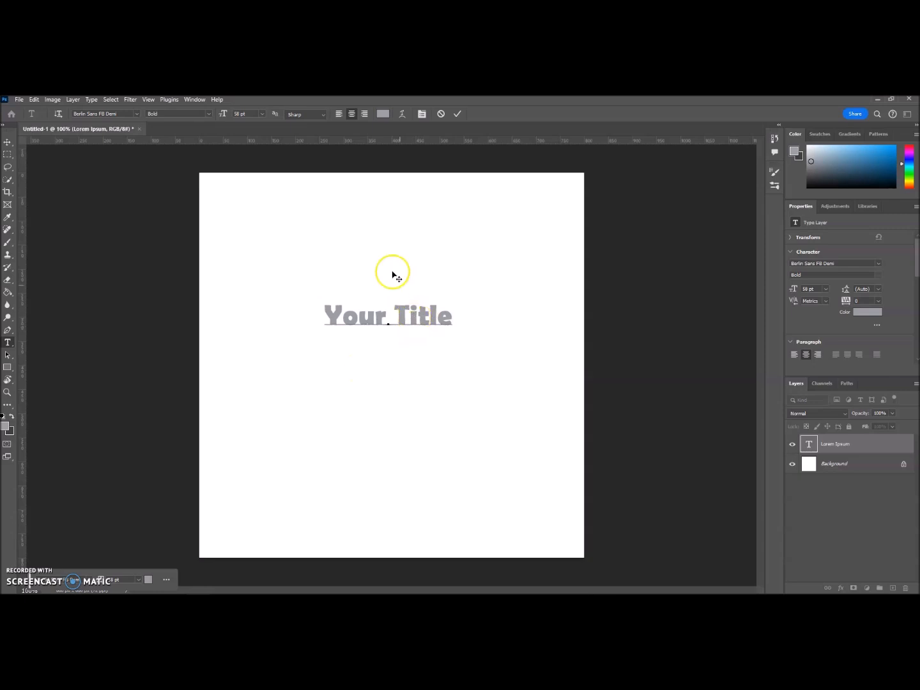
Step: Enlarge only the word "Title" to a font size of 101 pt
left_click_drag(227, 117, 258, 117)
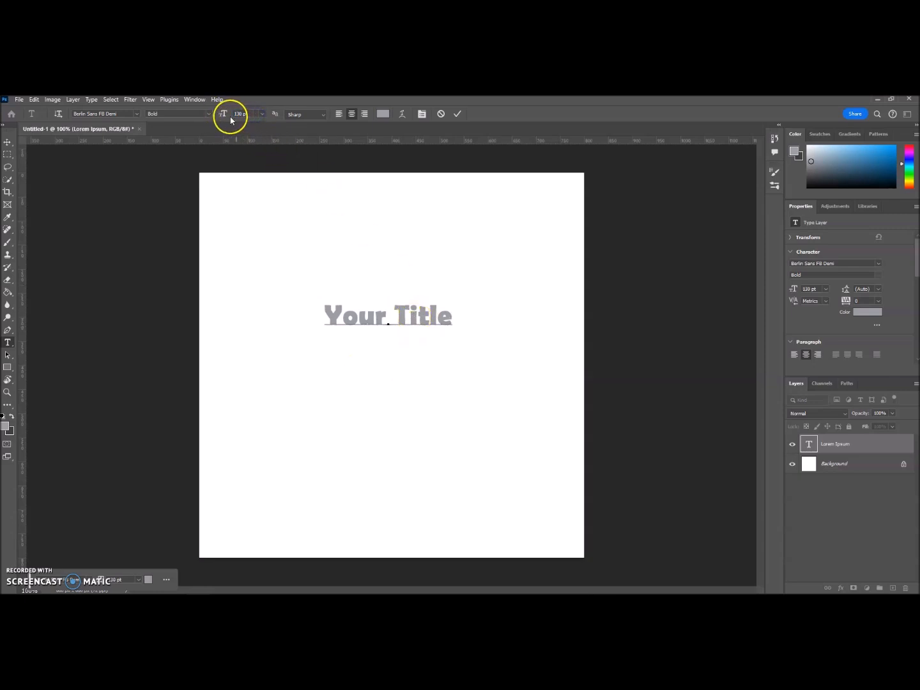
left_click_drag(394, 319, 452, 318)
left_click_drag(223, 113, 243, 117)
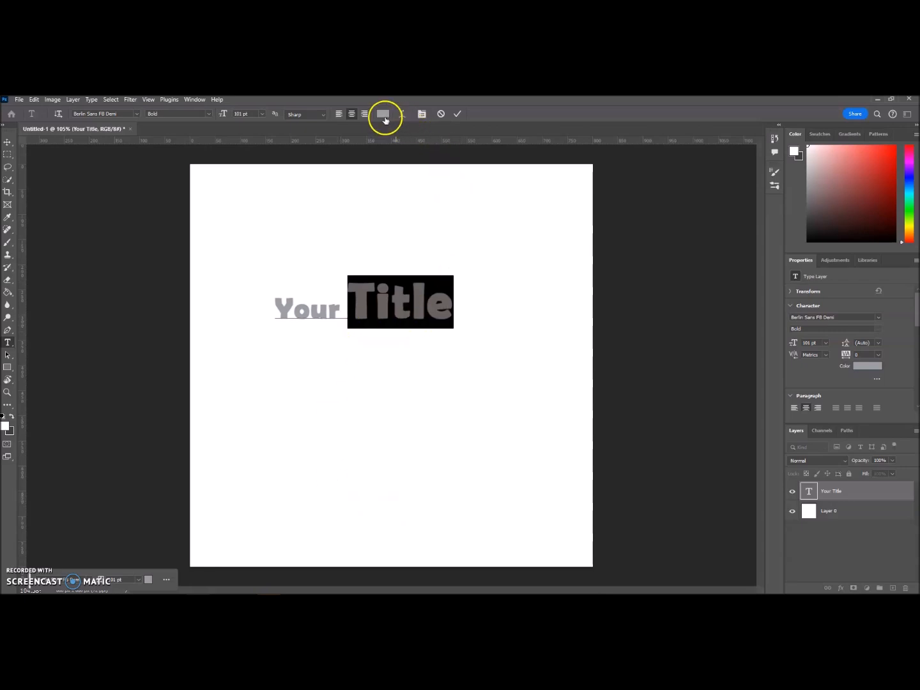
Step: Try blue on the word "Title", then recolour it green, about #94c342, and commit the text edit
left_click(383, 116)
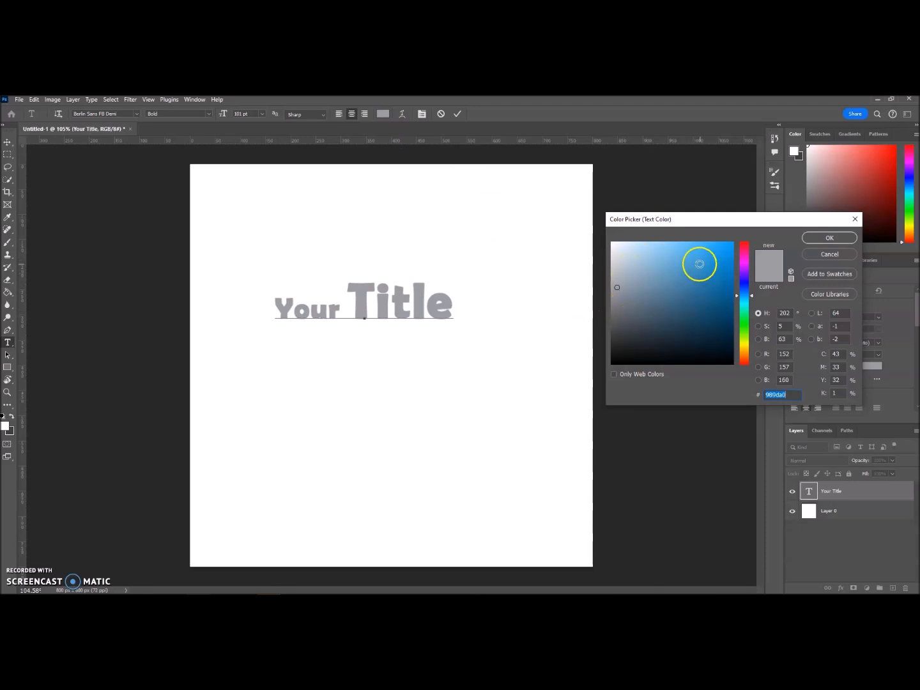
left_click(688, 282)
left_click(719, 257)
left_click(629, 274)
left_click_drag(665, 319, 701, 283)
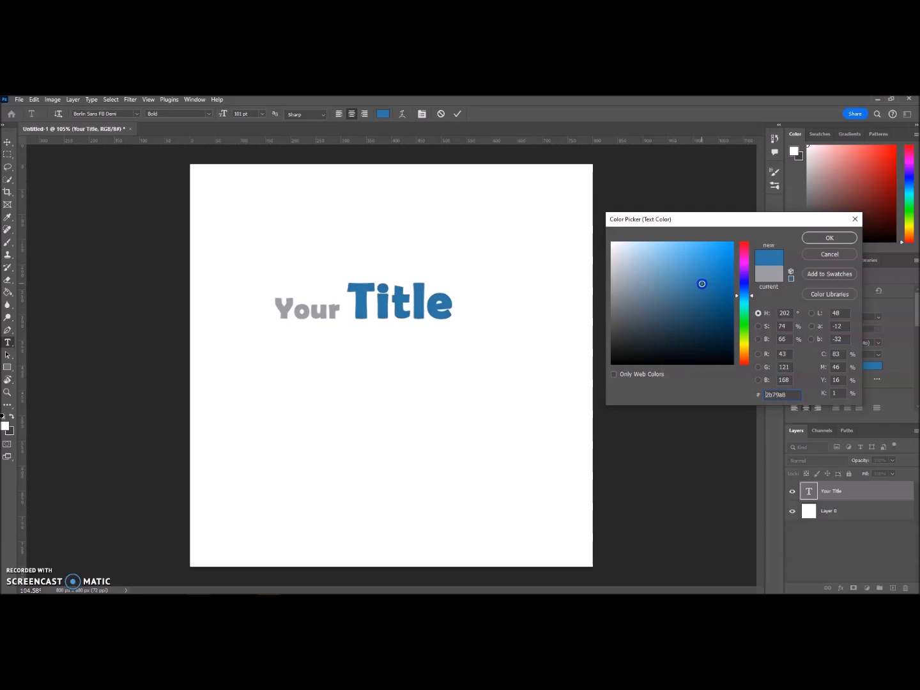
left_click_drag(752, 309, 753, 338)
mouse_move(678, 318)
left_mouse_down()
mouse_move(716, 287)
mouse_move(711, 258)
left_mouse_up()
left_click(693, 271)
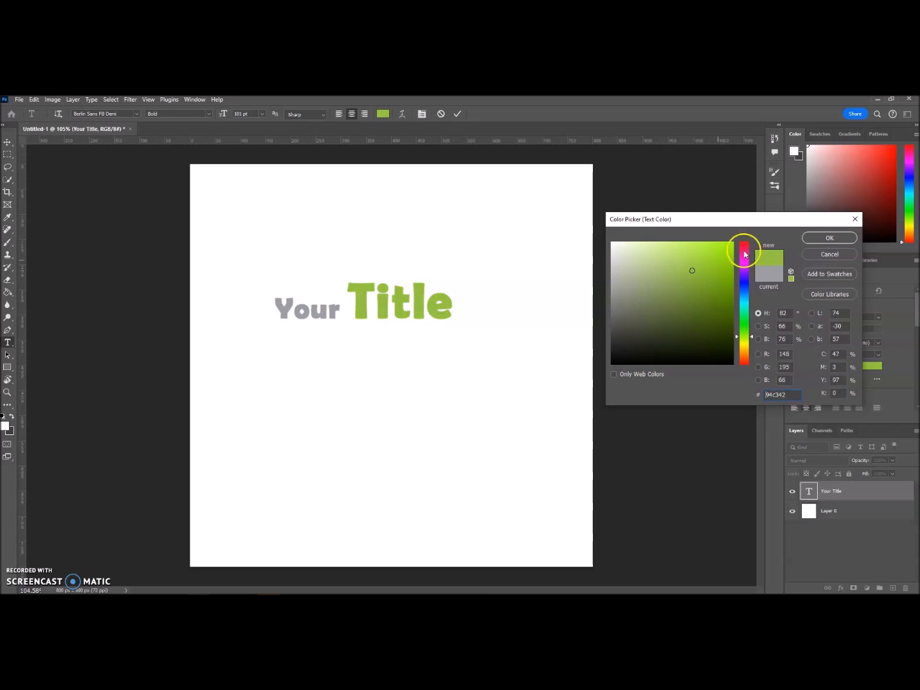
left_click(828, 237)
left_click(124, 208)
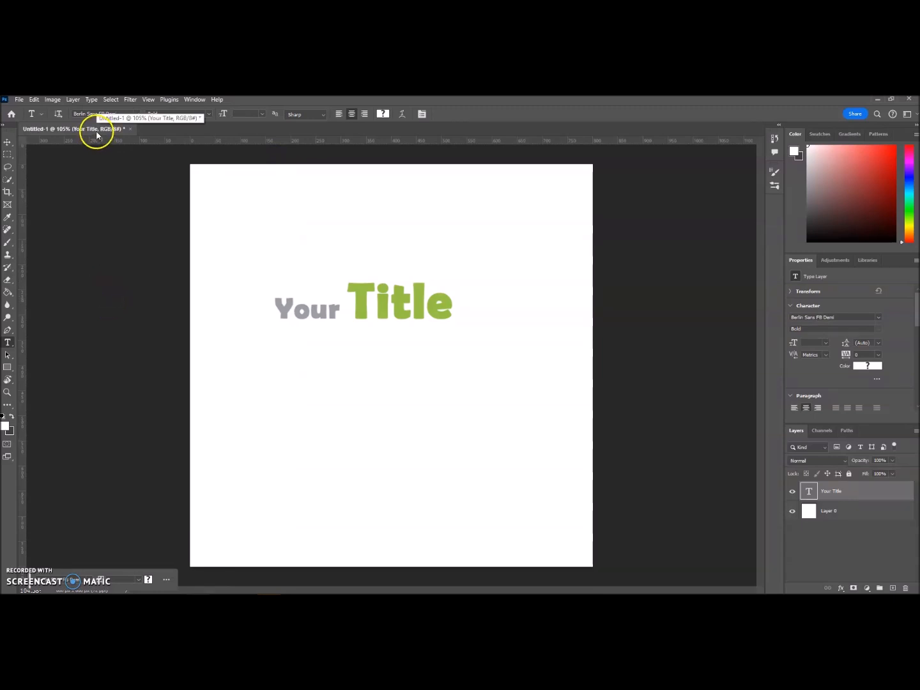
Step: Open the "breaking new ground" sample image b53c14a5-64d2-4d35-8768-627a85c82830-2560px.jpg from the Downloads folder
left_click(19, 99)
left_click(30, 119)
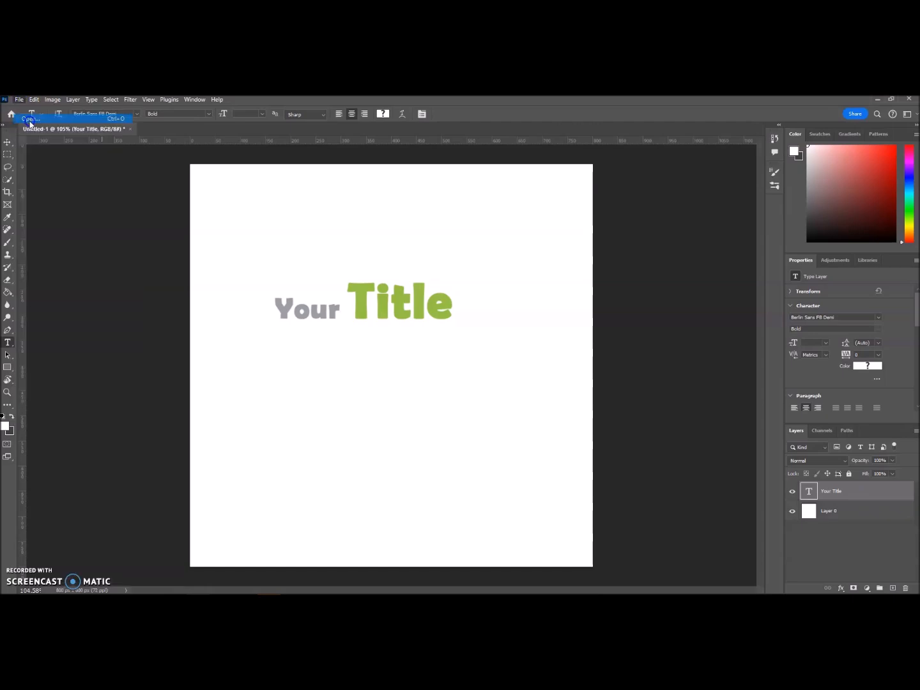
left_click(334, 185)
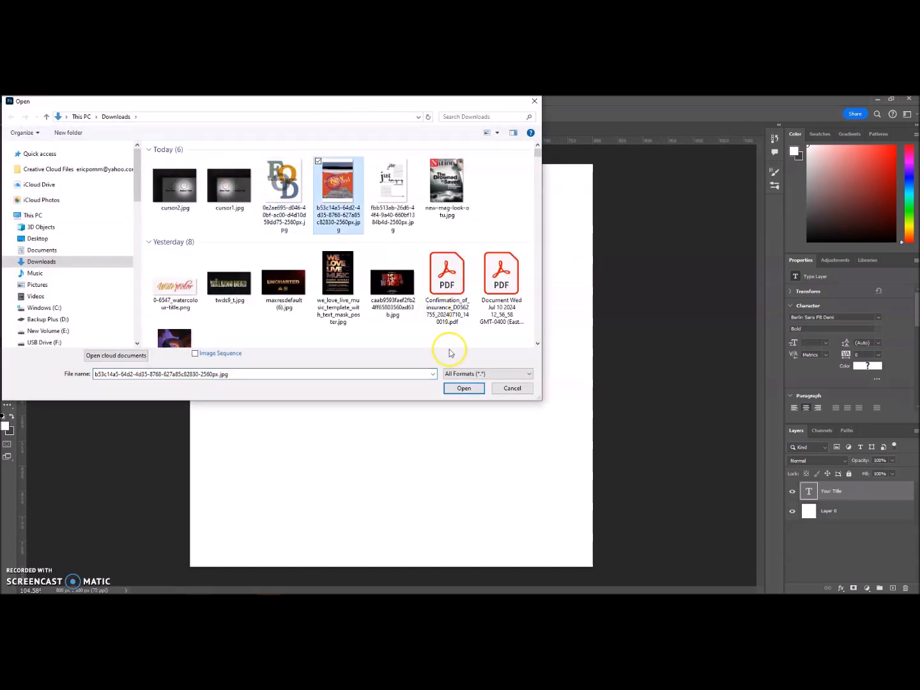
left_click(464, 388)
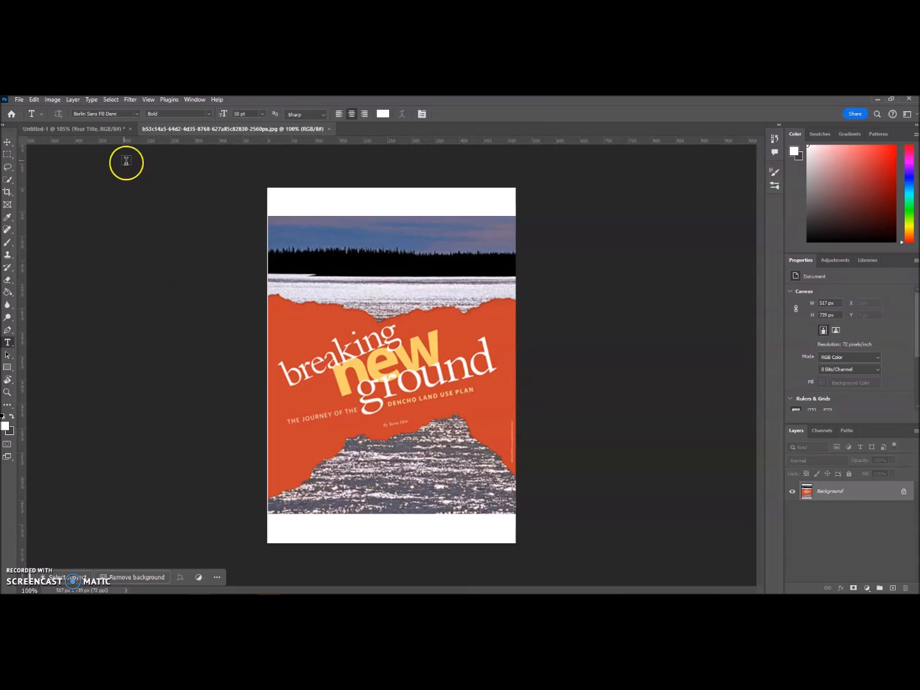
Step: Arrange the two open documents side by side in a 2-up Vertical layout
left_click(96, 129)
left_click(176, 128)
left_click(100, 129)
left_click(185, 130)
left_click(193, 100)
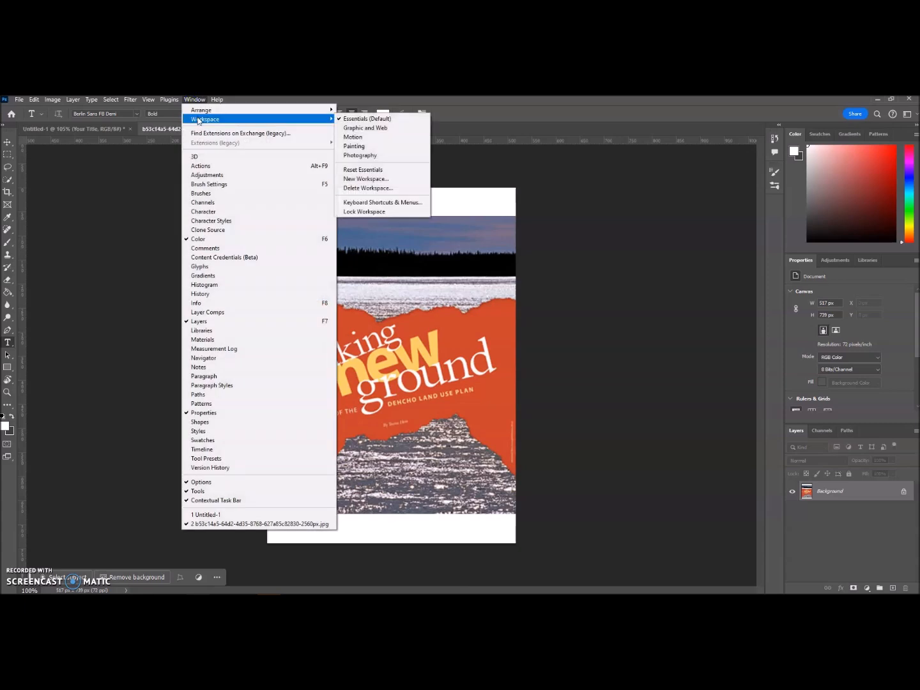
mouse_move(200, 112)
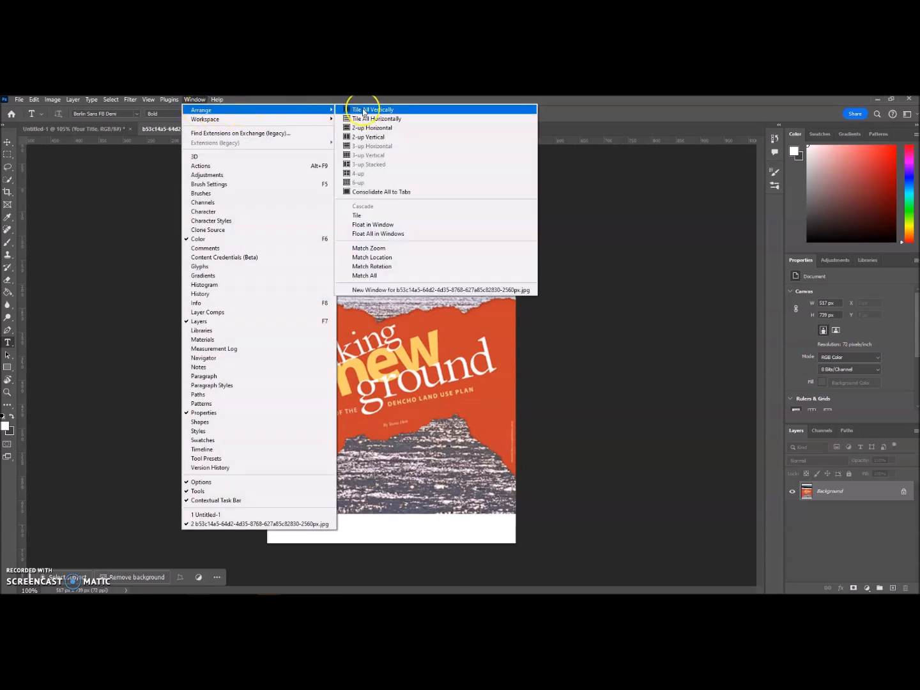
left_click(368, 137)
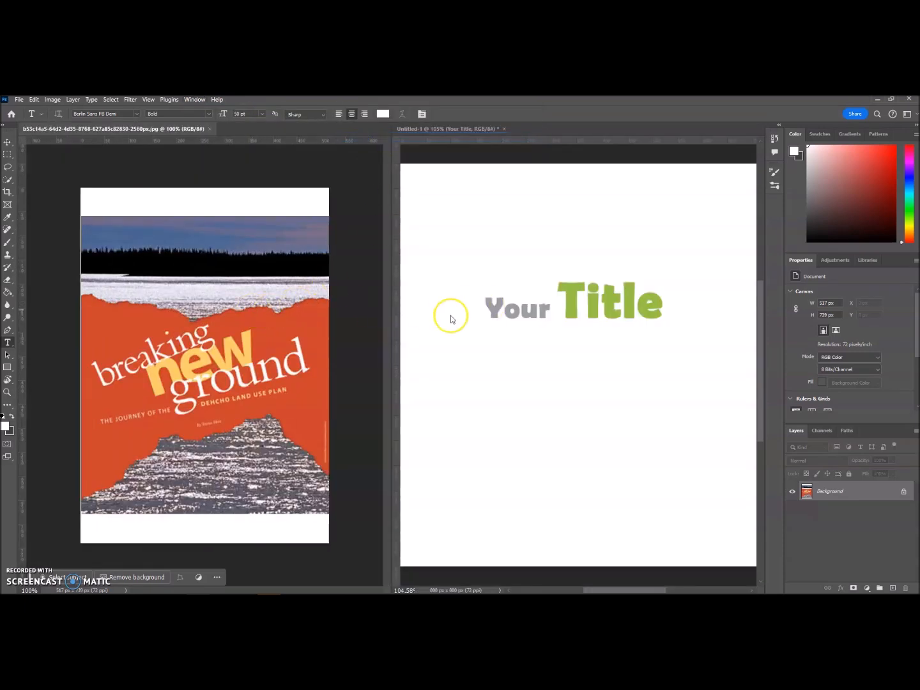
Step: Try orange, black and grey sampled from the cover image on the word "Title", then recolour it with the yellow of "new", #f9d067
left_click(459, 134)
left_click(176, 131)
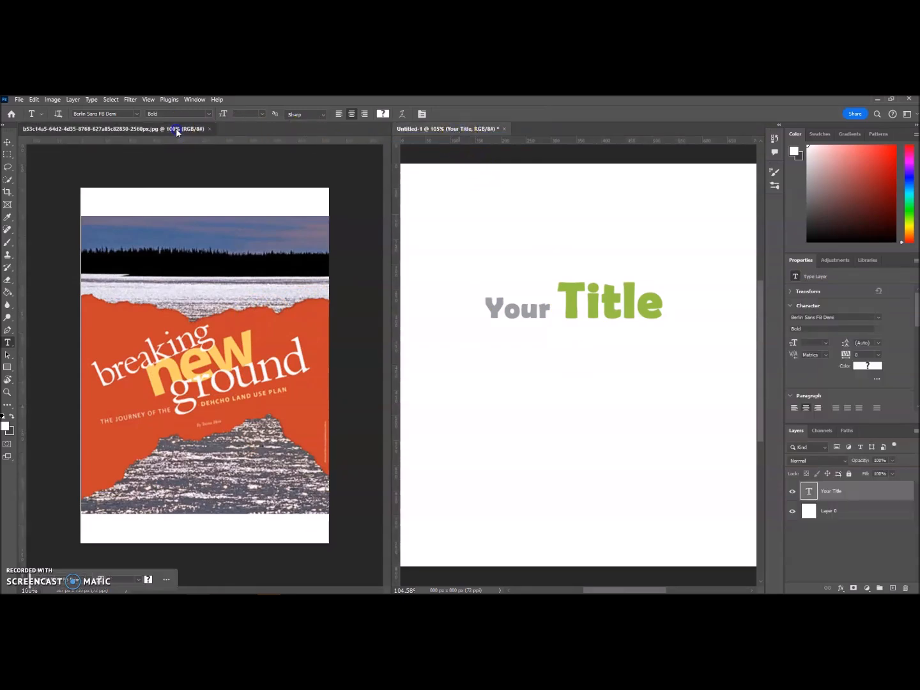
left_click(486, 135)
left_click_drag(560, 303, 656, 306)
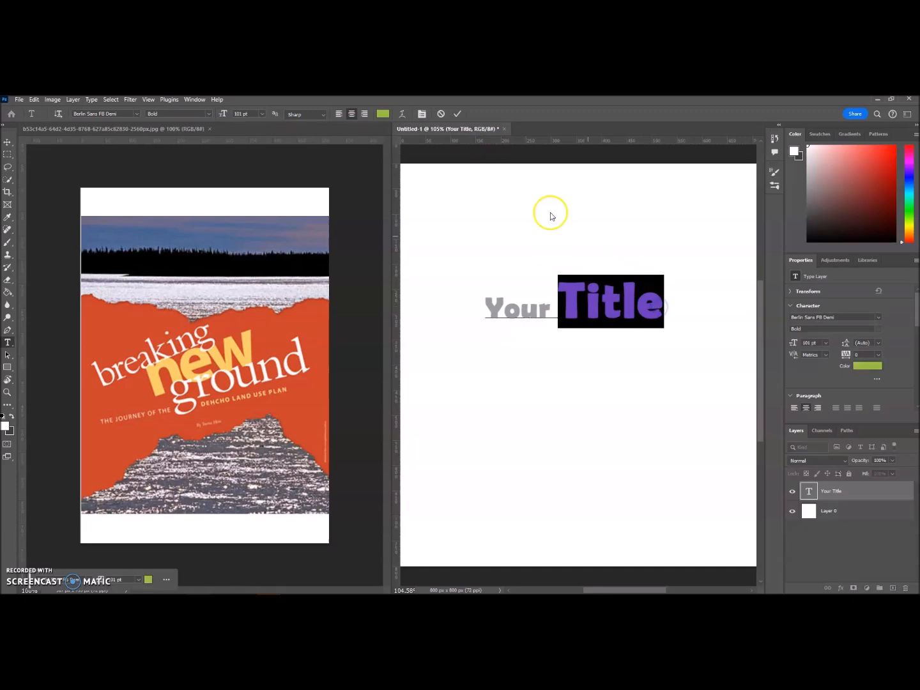
left_click(381, 114)
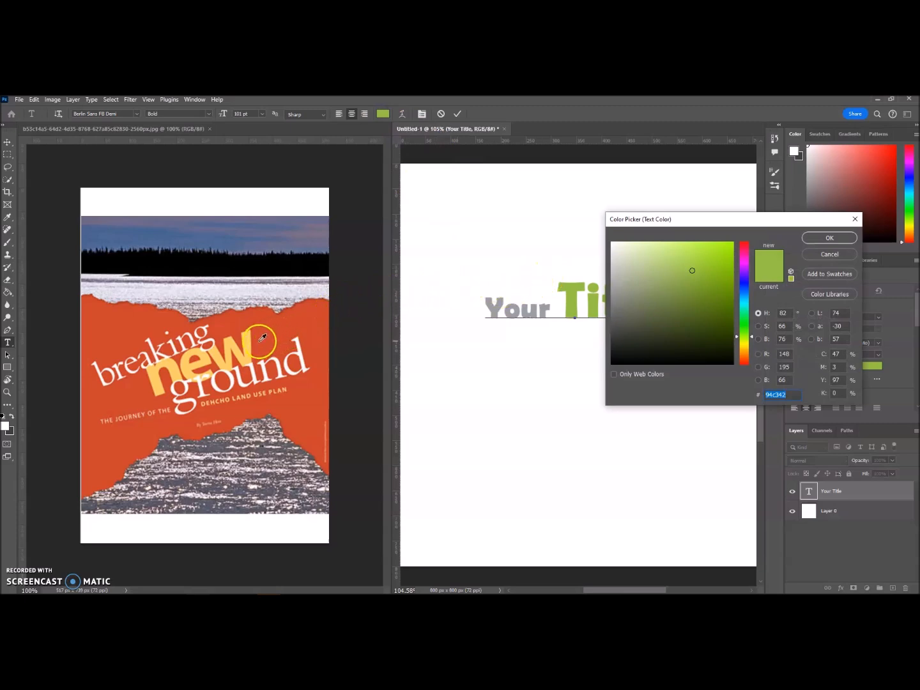
left_click(276, 331)
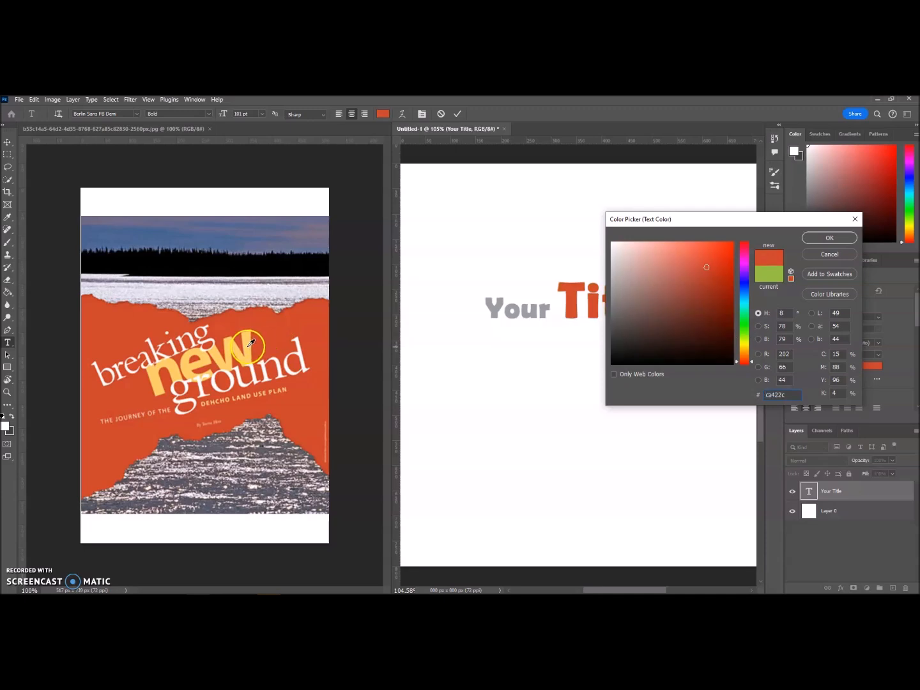
left_click(249, 344)
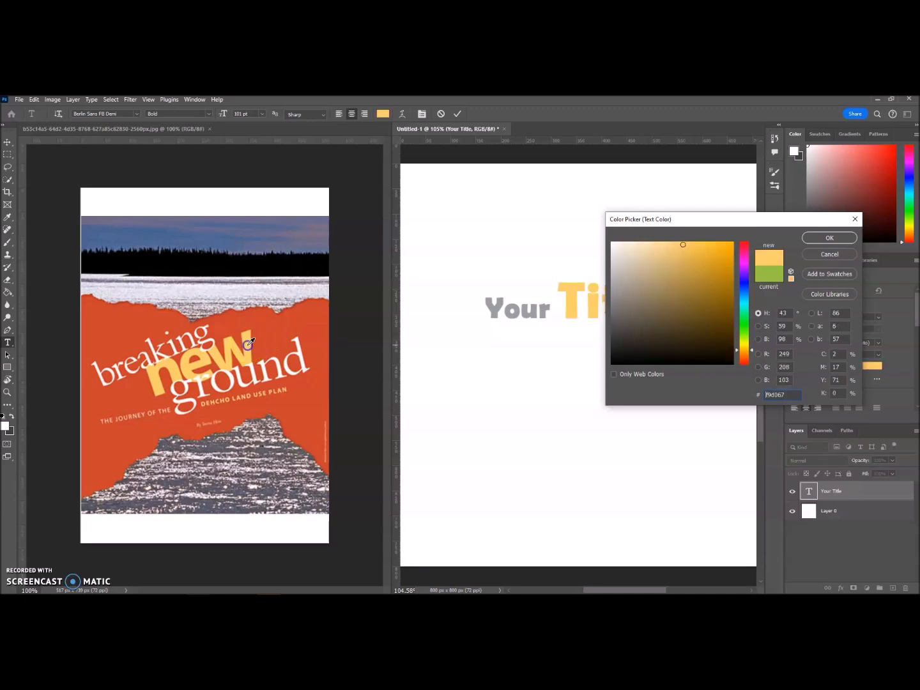
left_click(260, 228)
left_click(269, 262)
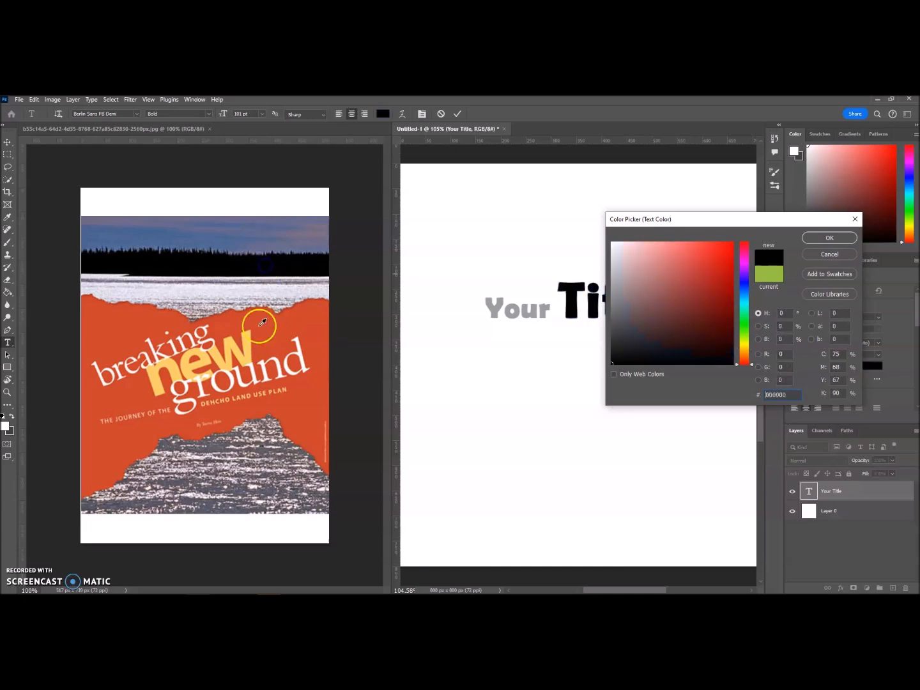
left_click(259, 447)
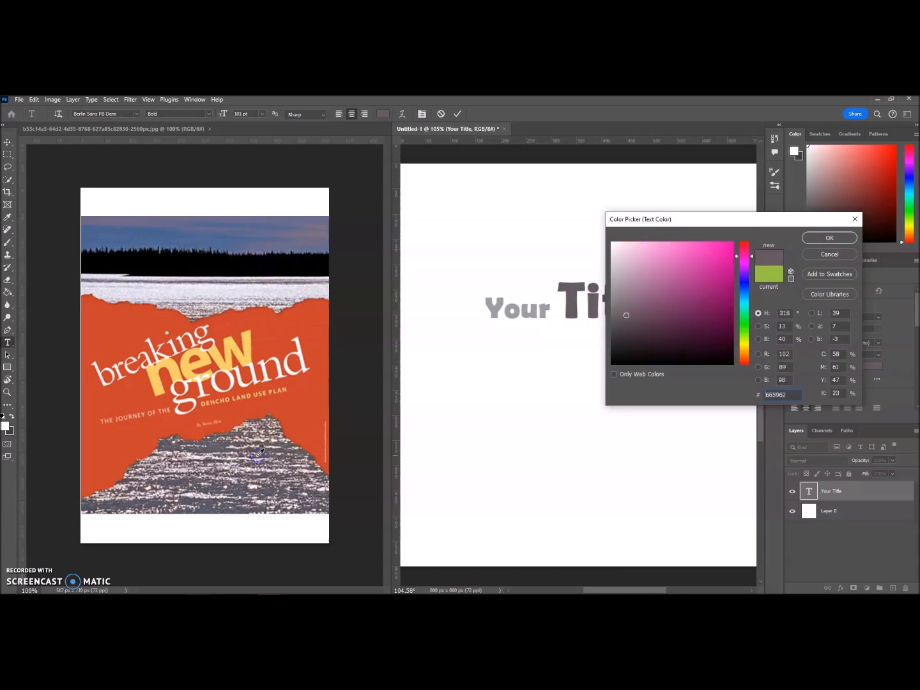
left_click(249, 337)
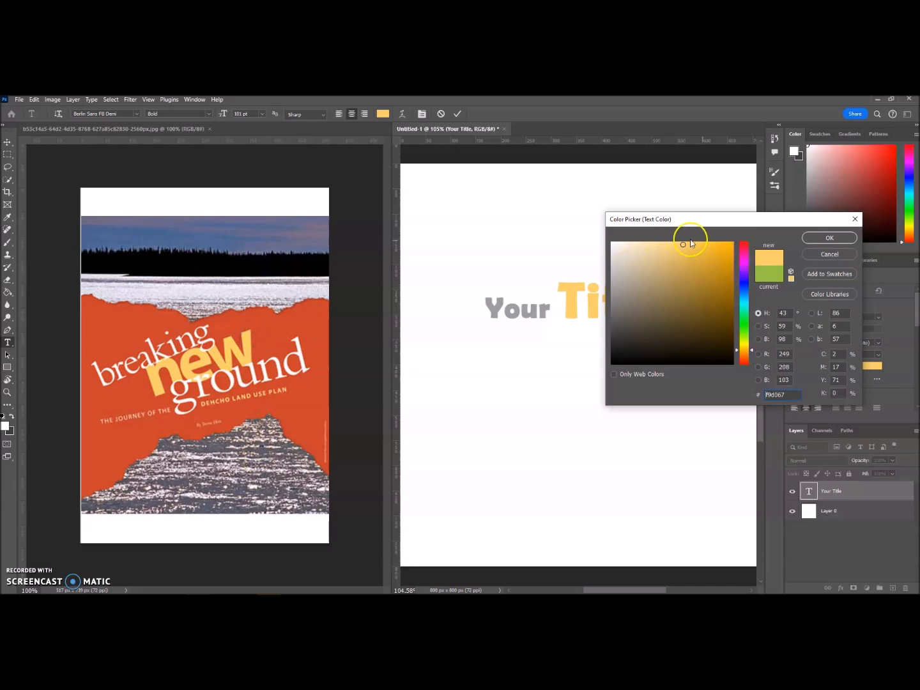
left_click(811, 239)
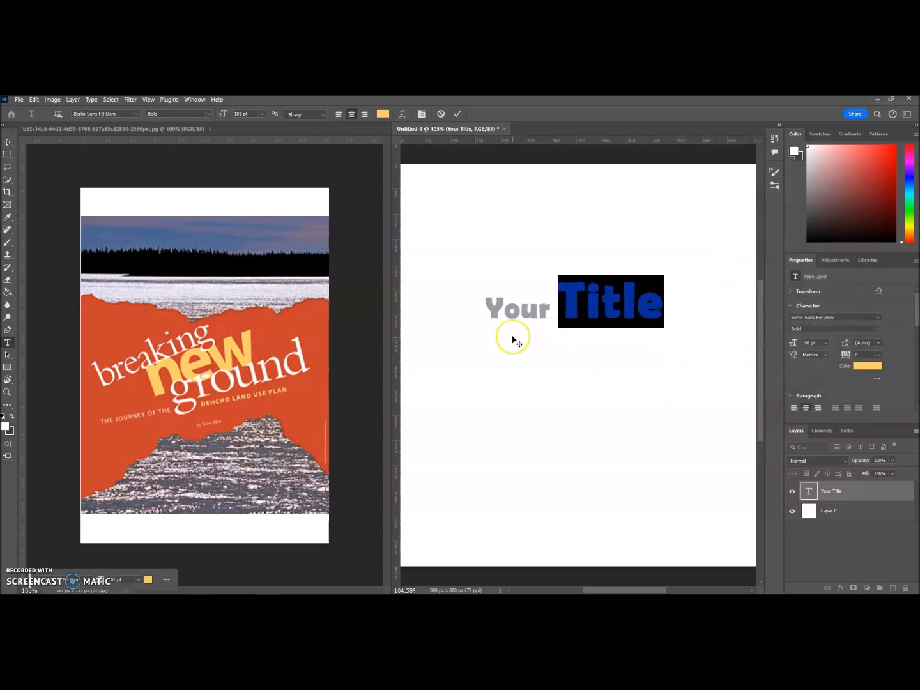